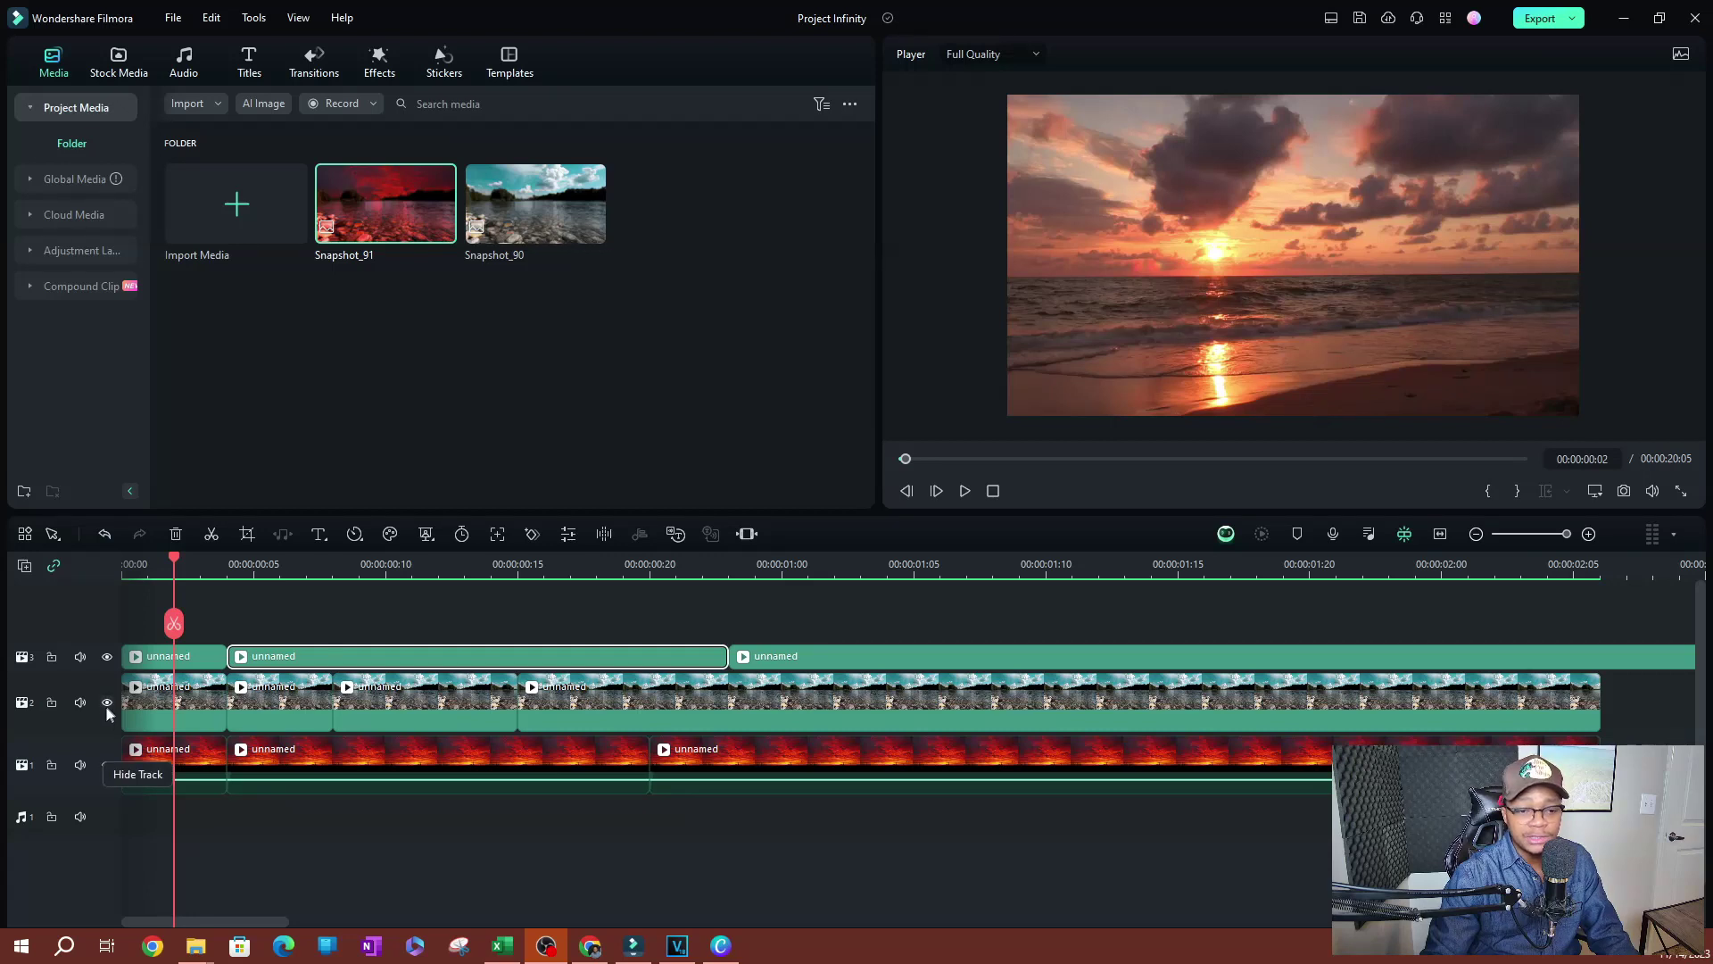
Hide tracks 2 and 3 from the preview, then show both tracks again.
click(108, 702)
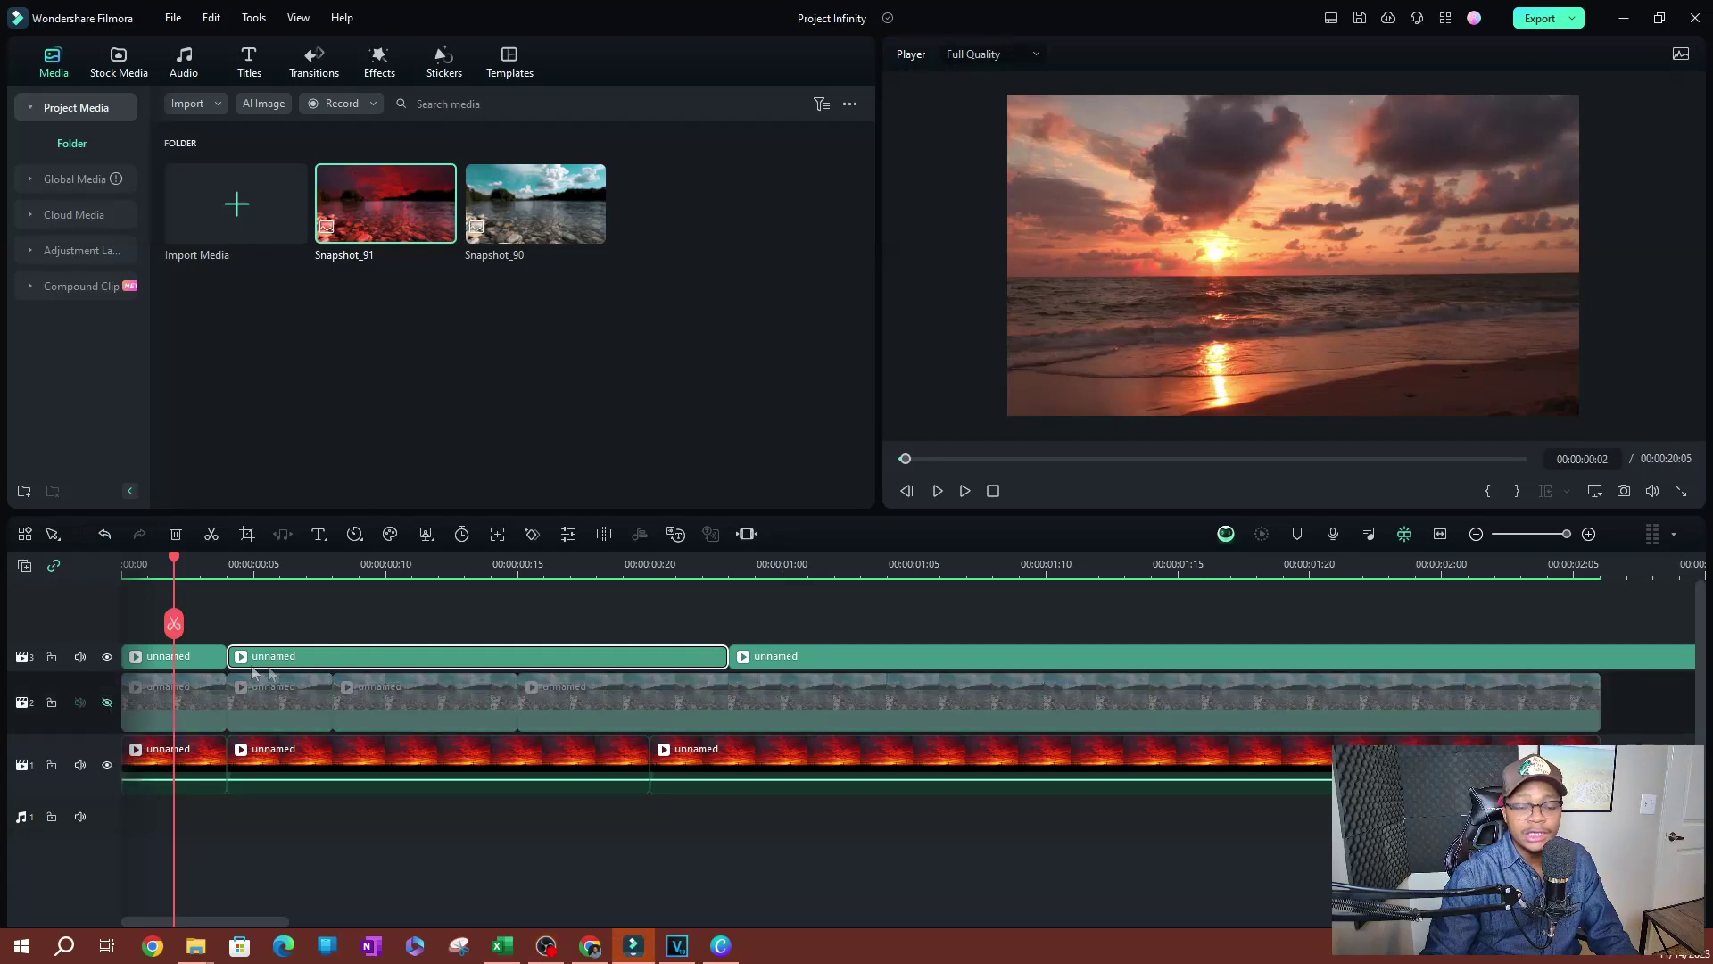
click(108, 657)
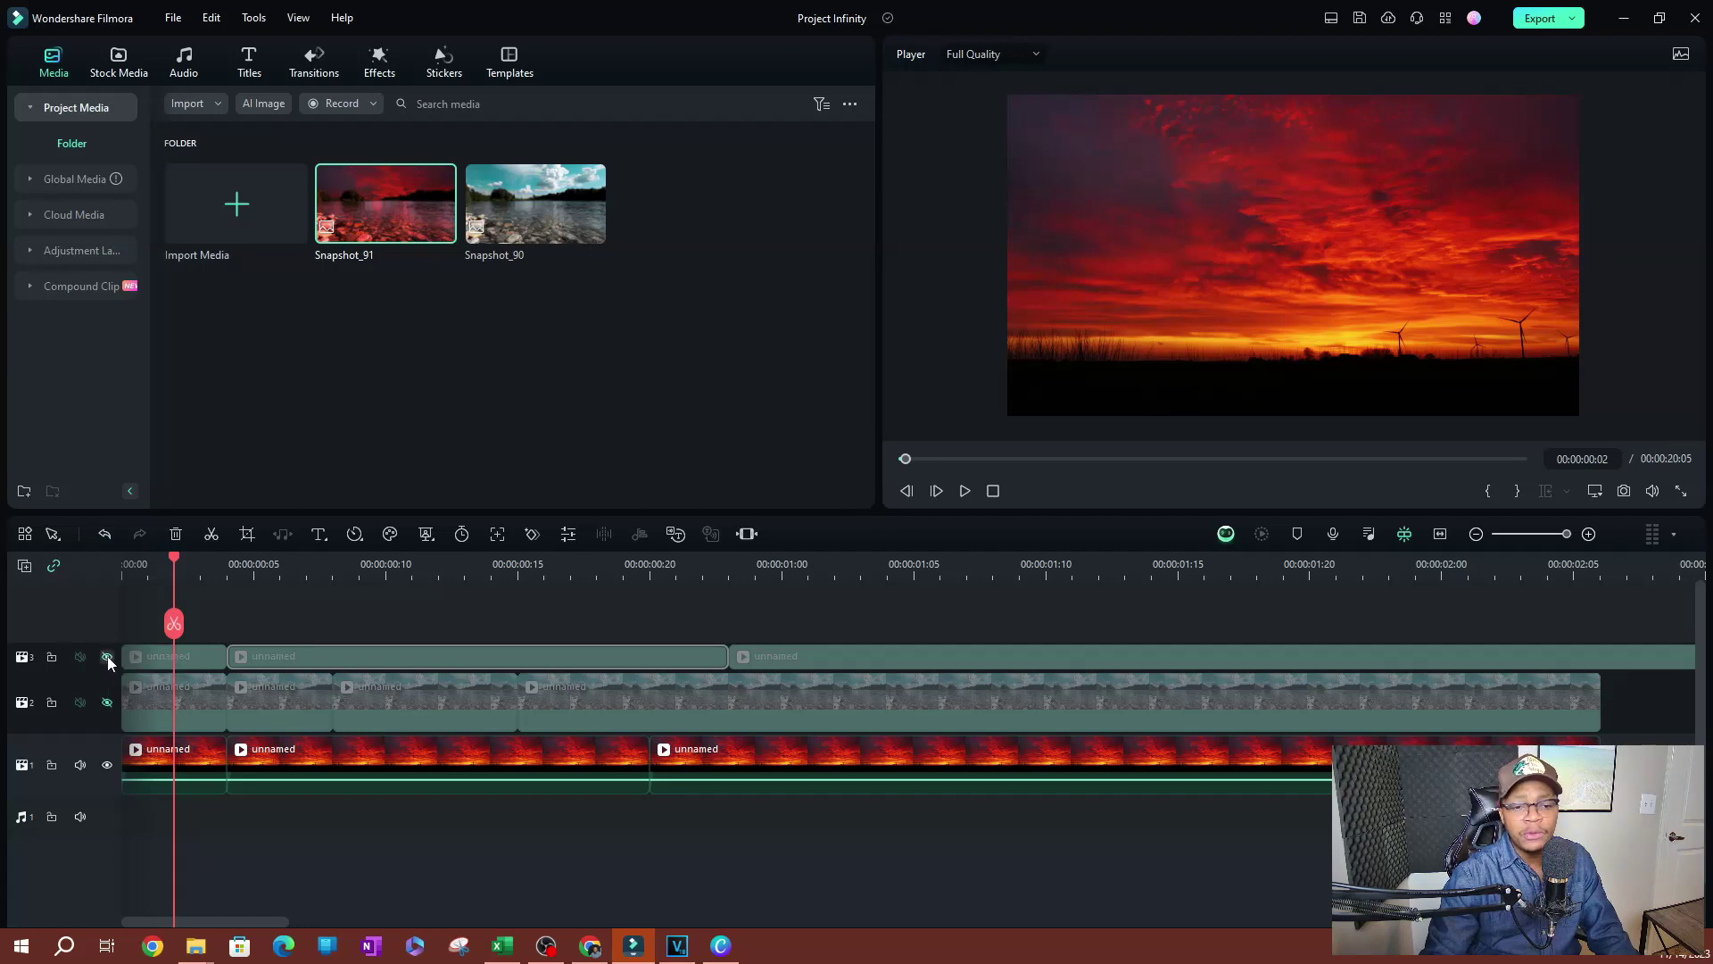
click(107, 656)
click(107, 701)
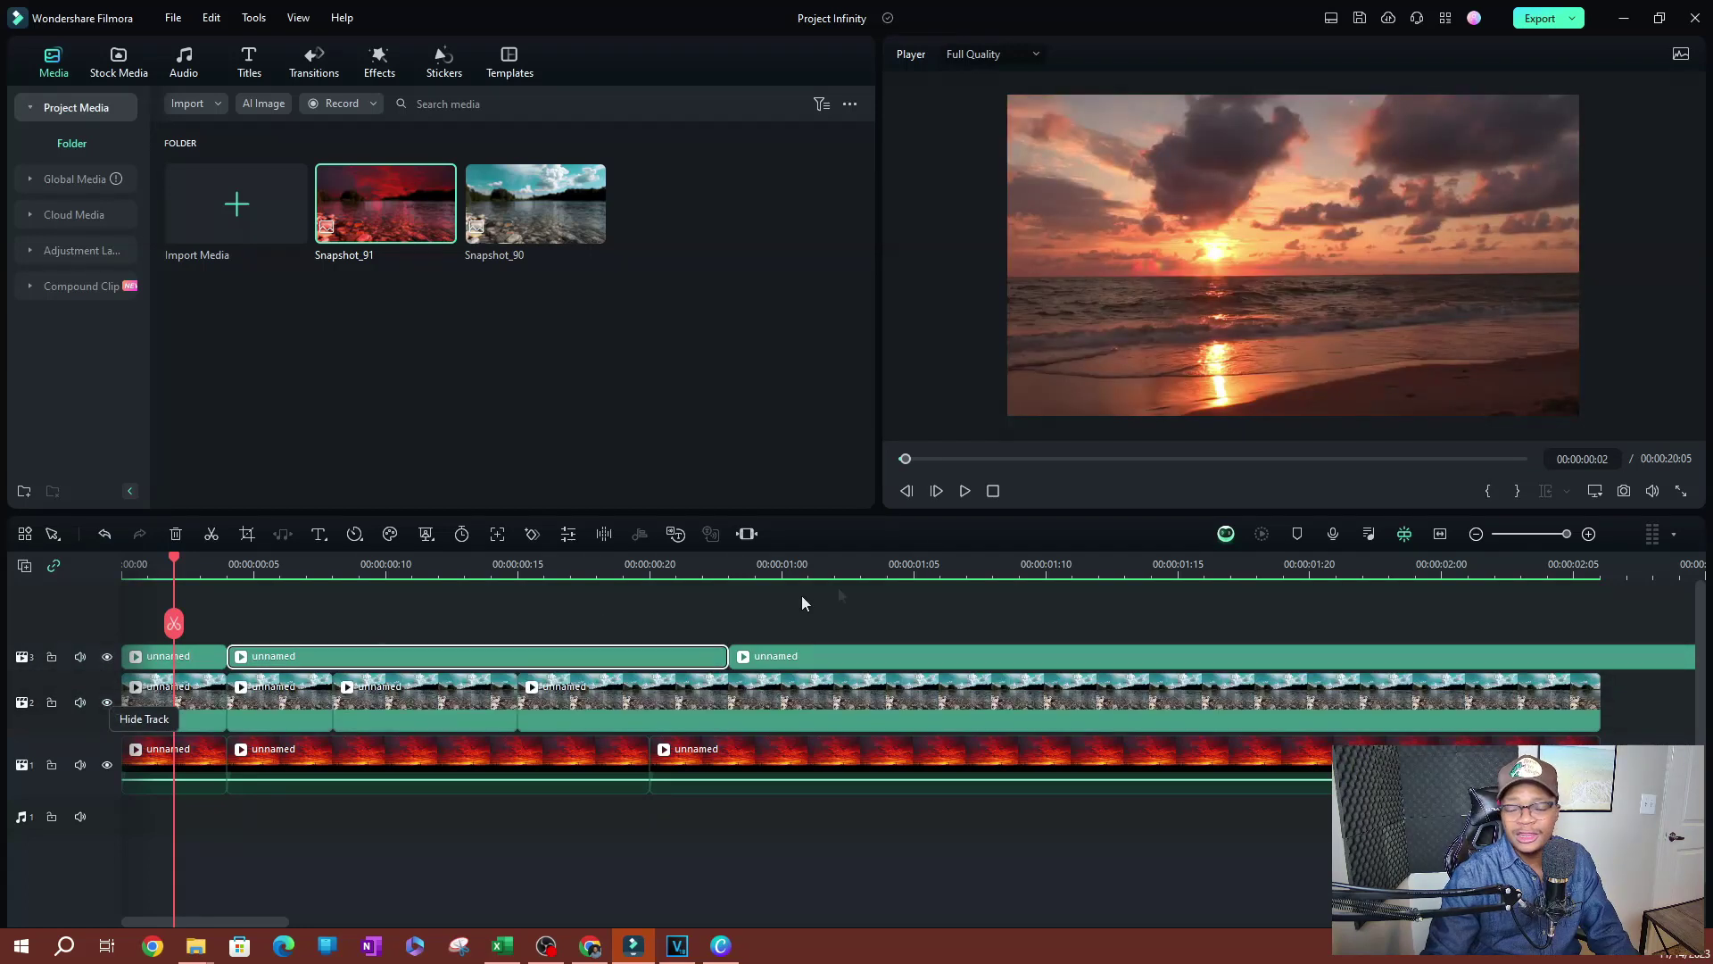
Disable track 2's first clip, move the playhead toward the start, and select its other clips.
click(188, 692)
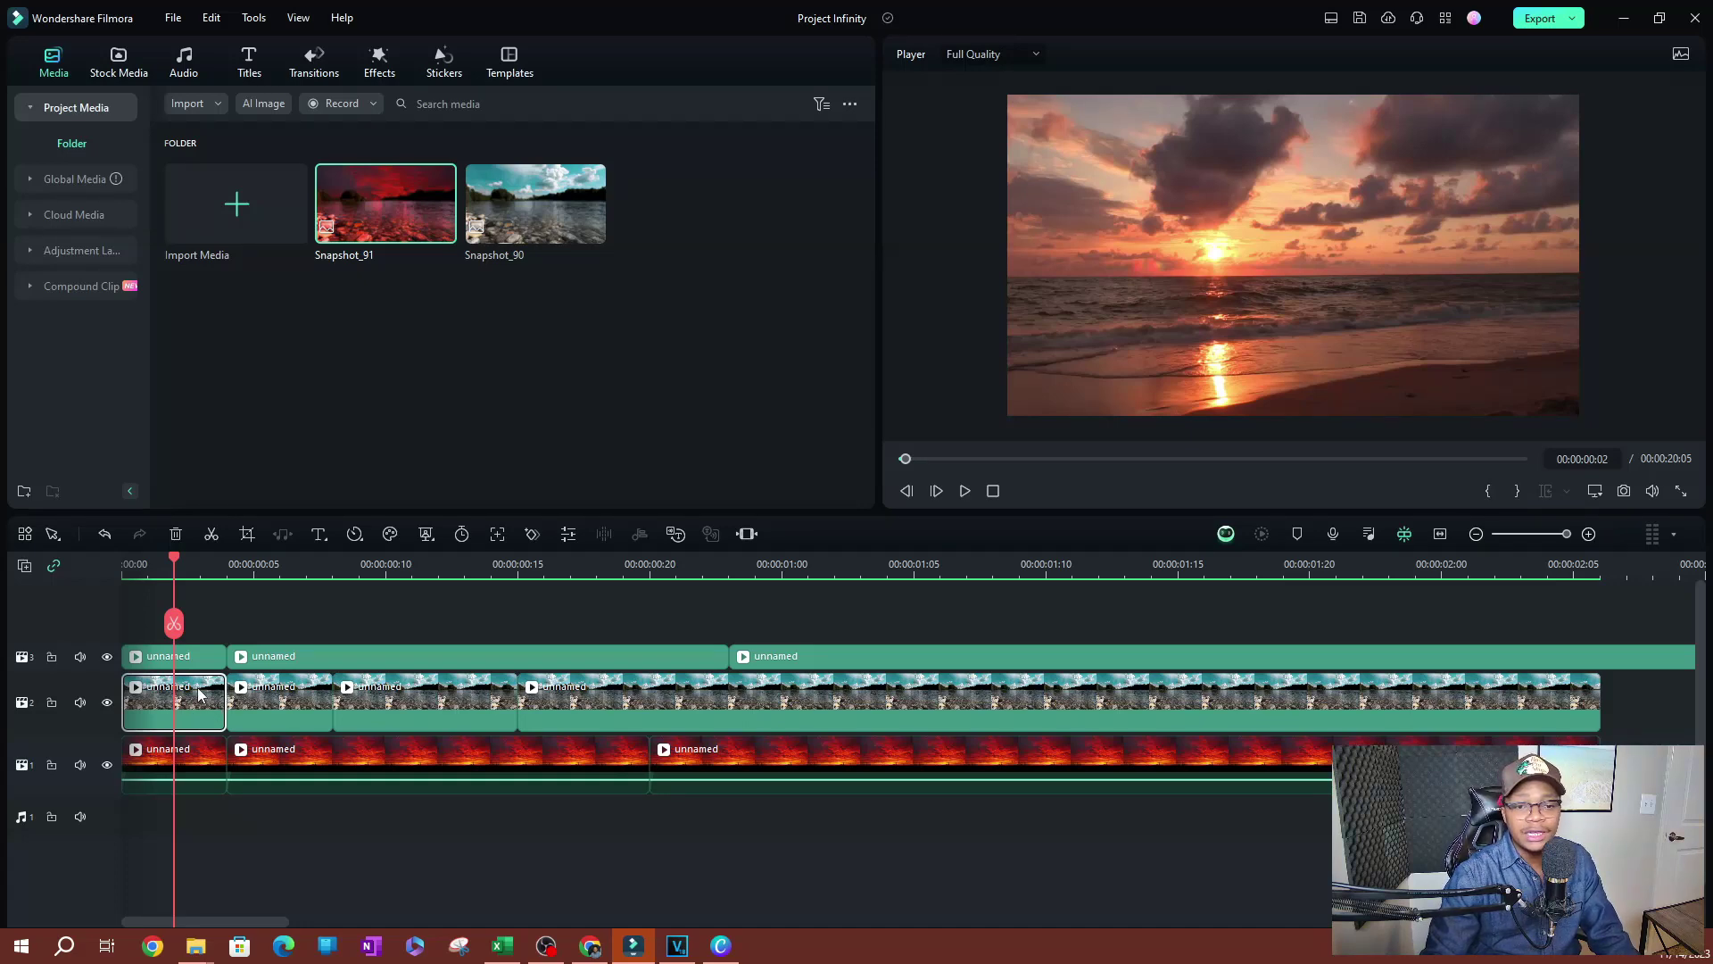
right_click(199, 692)
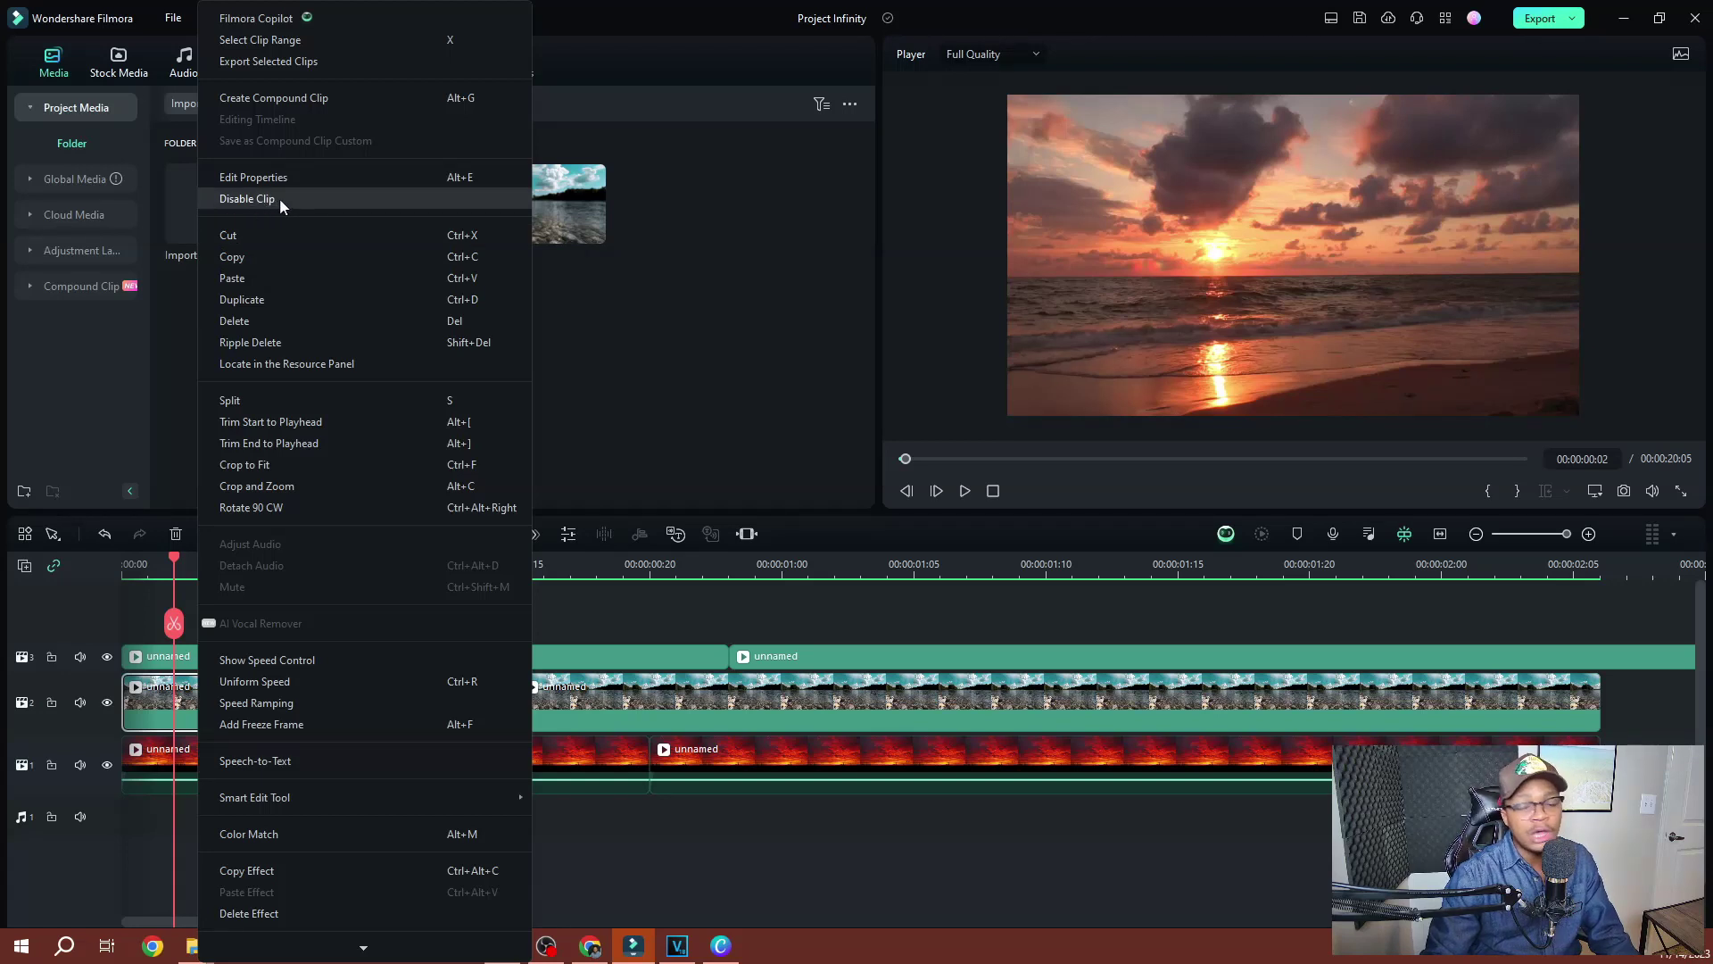
click(279, 199)
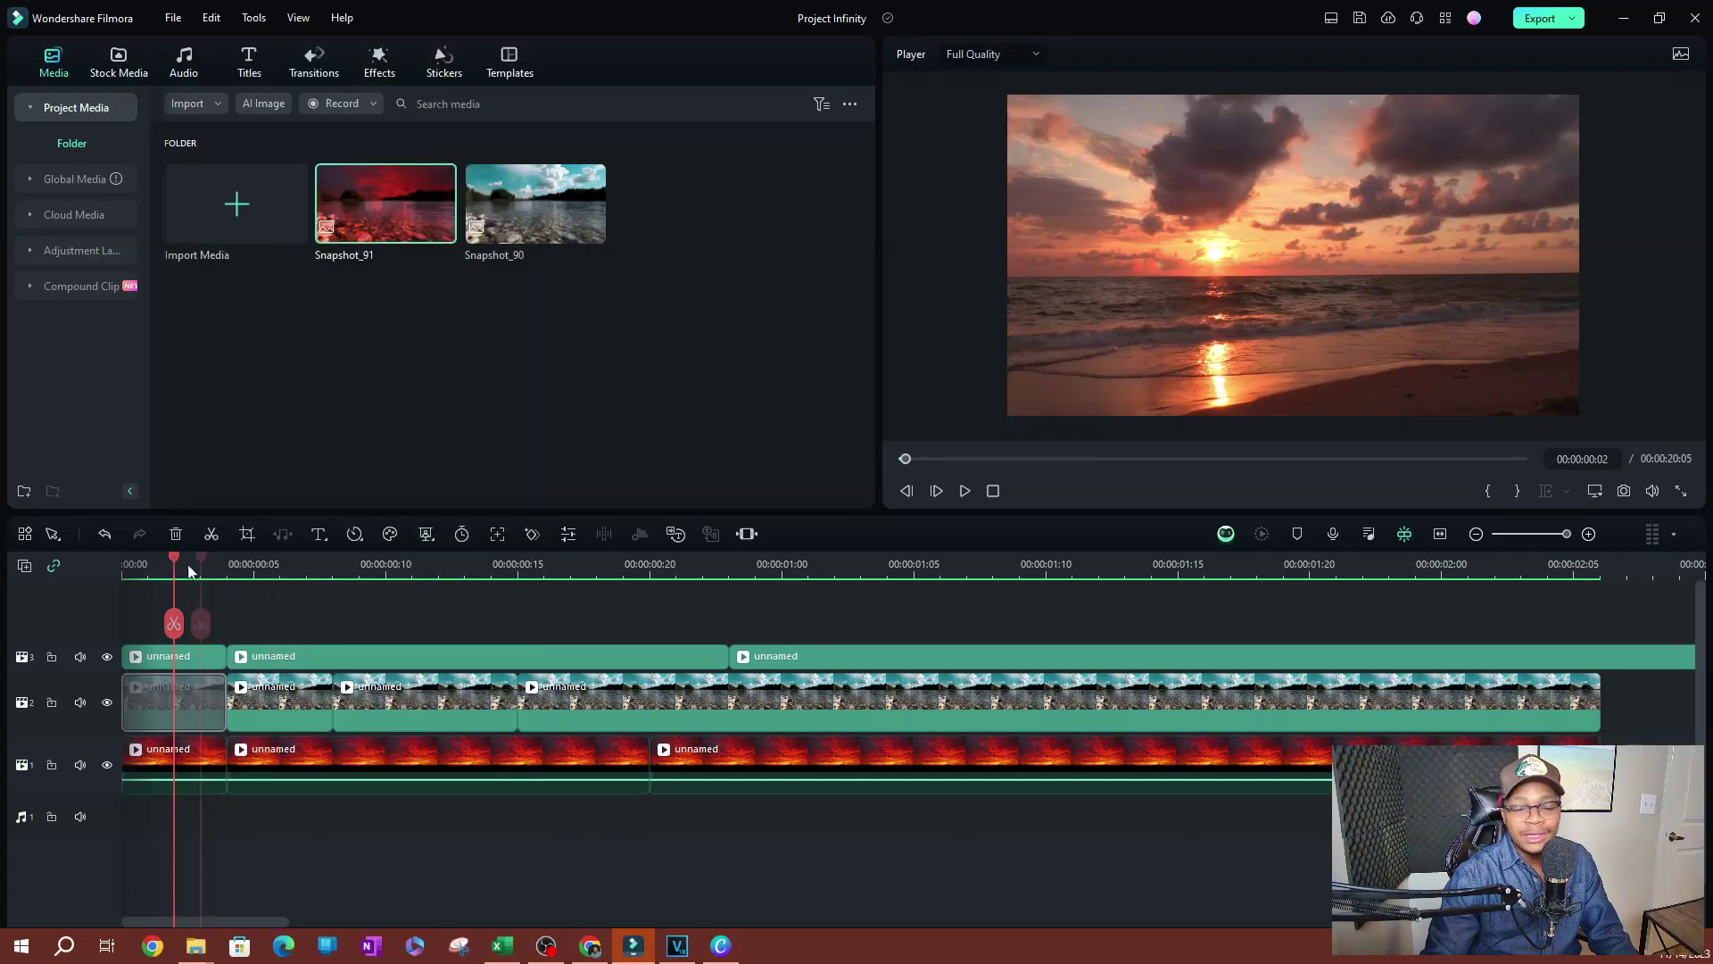
mouse_move(174, 564)
mouse_down()
mouse_move(149, 564)
mouse_move(324, 600)
mouse_move(298, 602)
mouse_up()
click(349, 693)
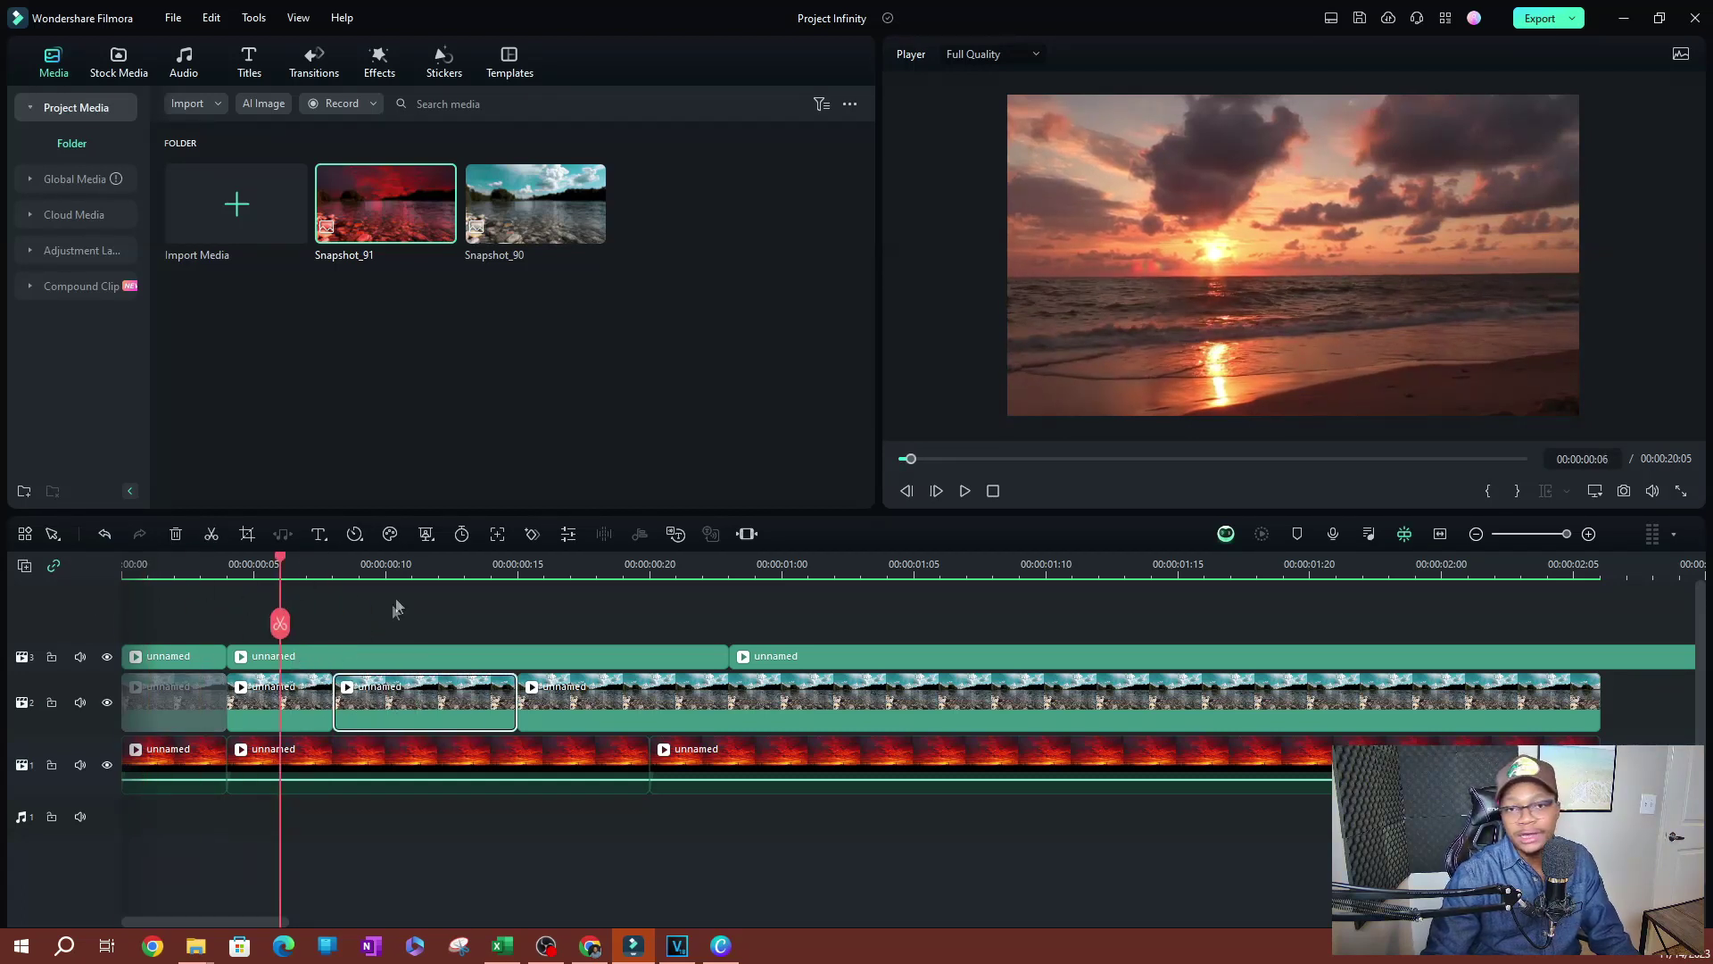
click(278, 700)
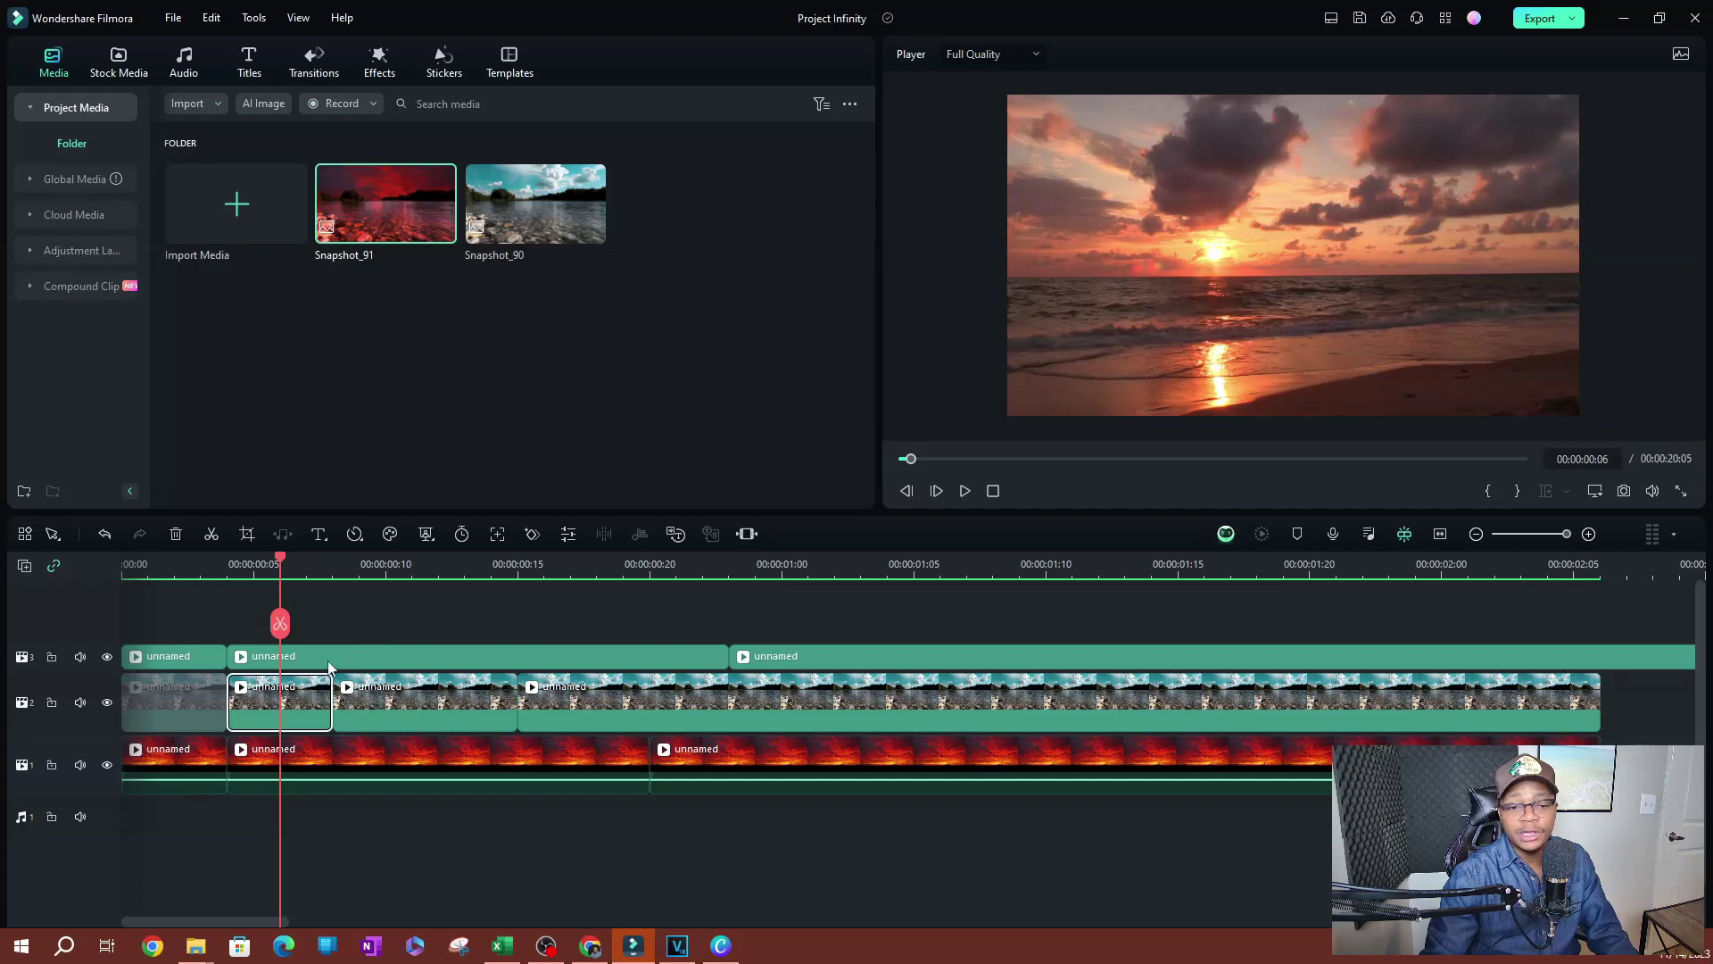
Disable the long last clip on track 1 and the second clip on track 3 together.
click(330, 653)
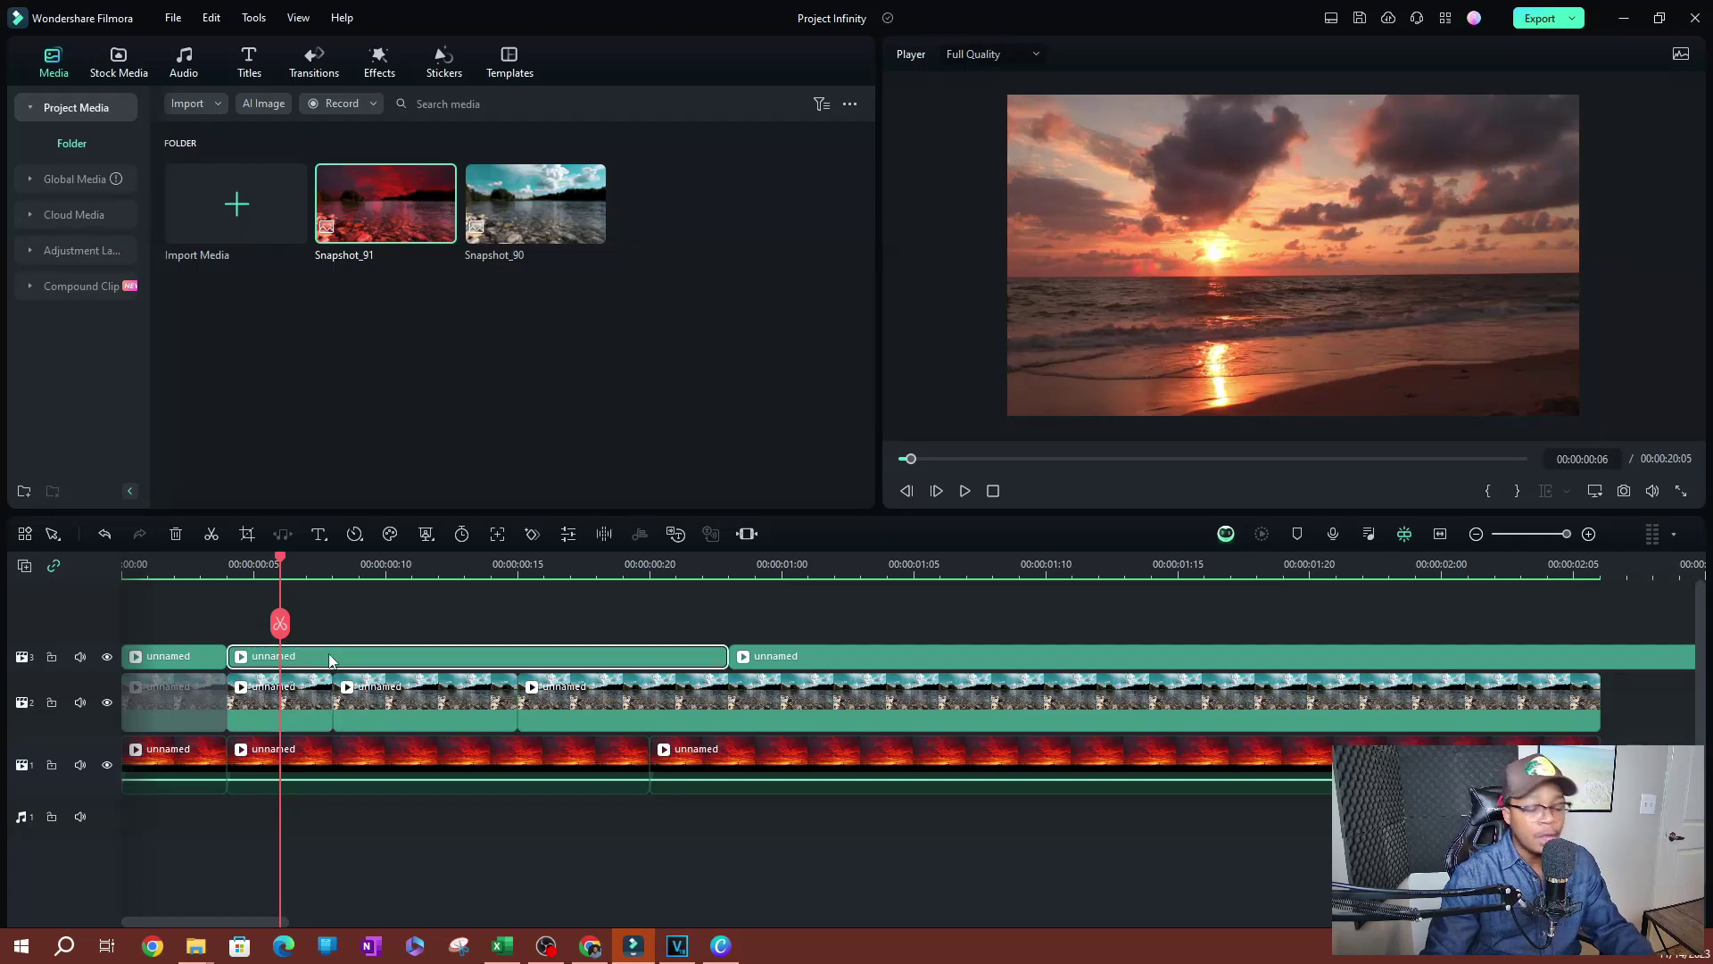
ctrl+click(691, 758)
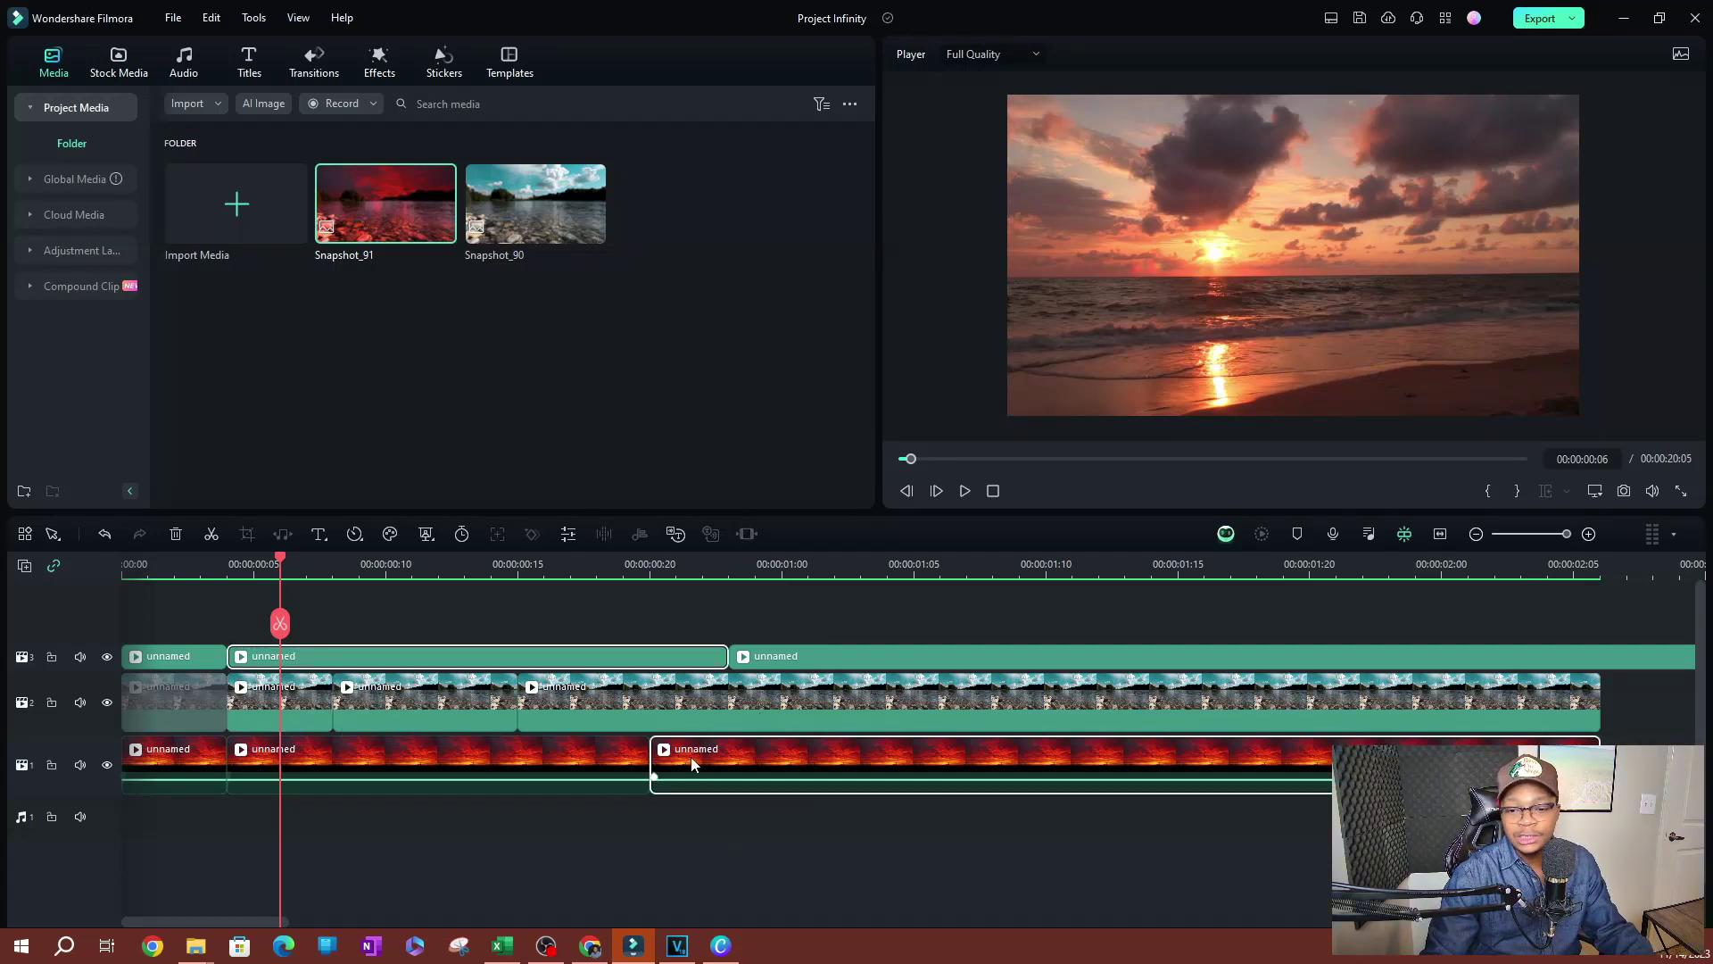
right_click(589, 662)
click(639, 181)
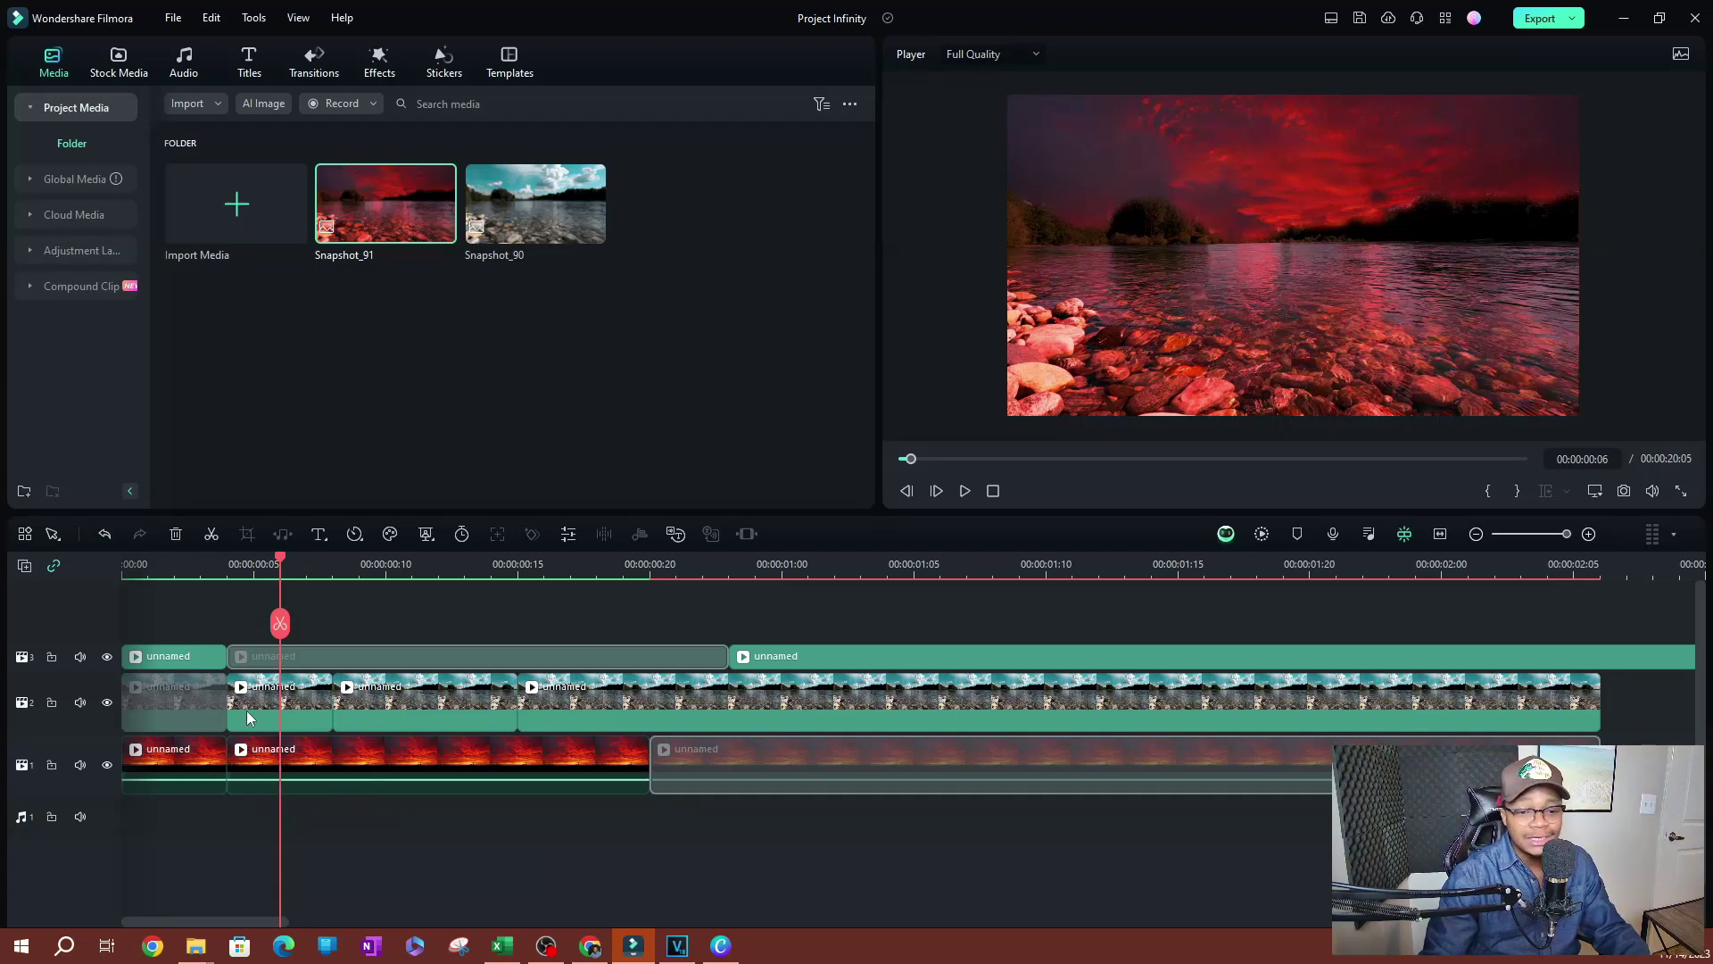
Hide track 3, show it again, and select its disabled first clip.
click(208, 654)
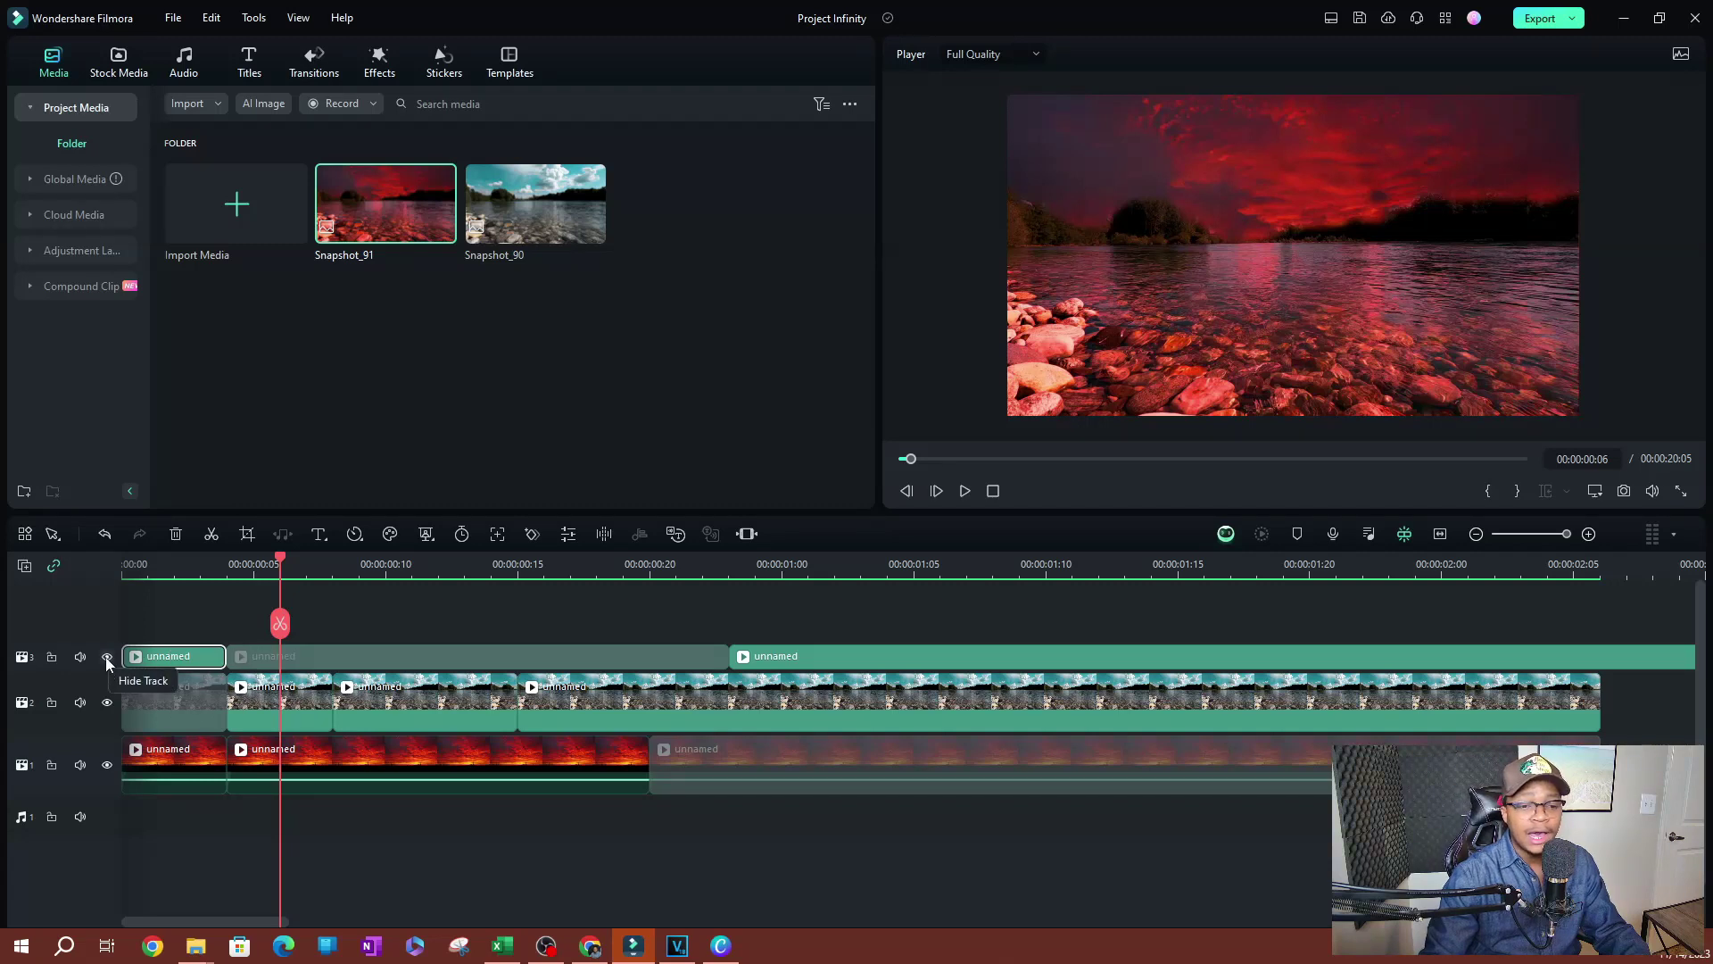
click(106, 657)
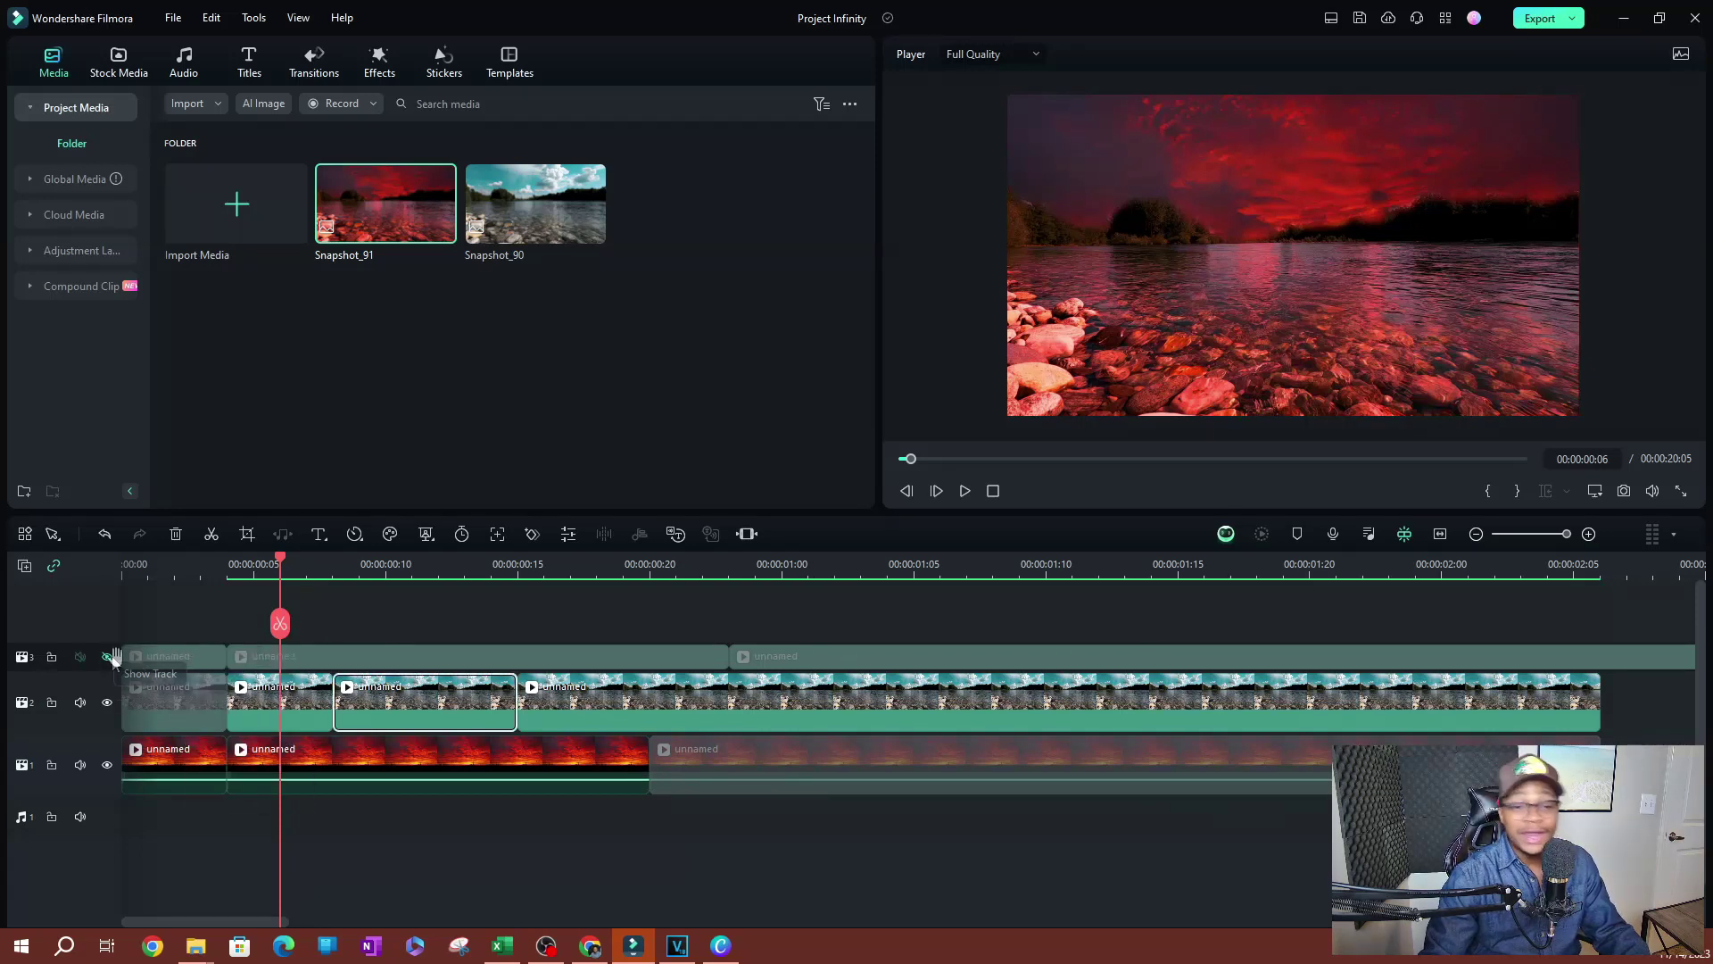
click(107, 657)
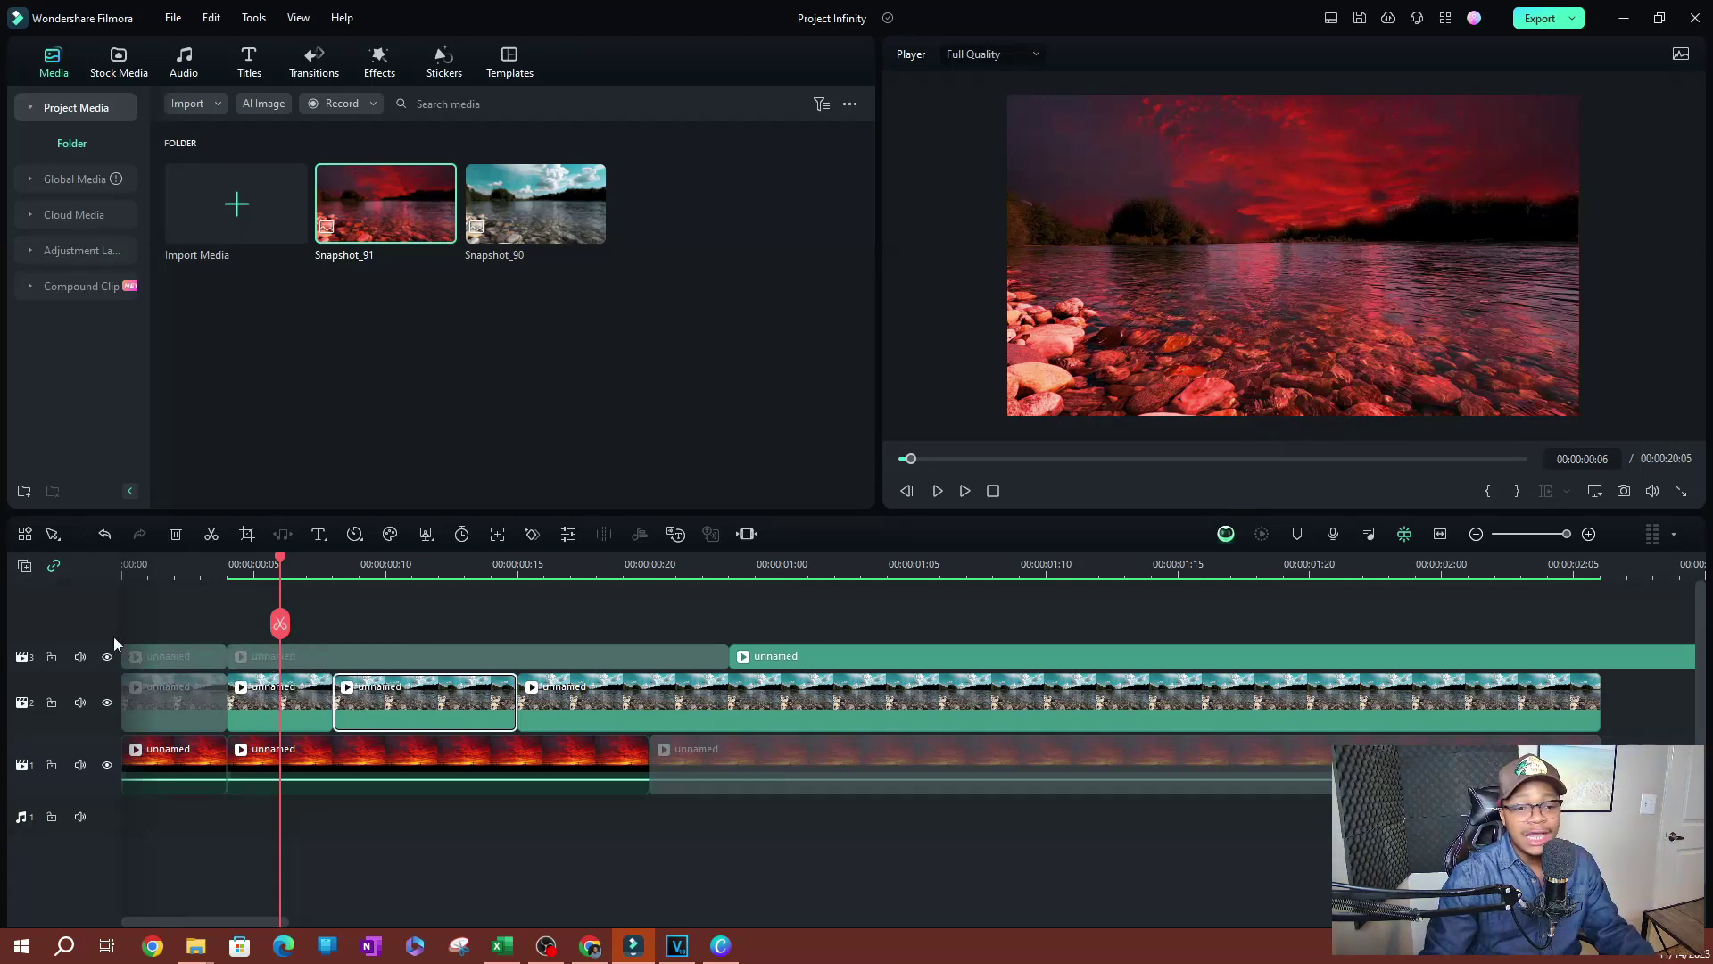
click(190, 656)
Re-enable track 3's first clip, then all remaining disabled clips, including track 2's first clip.
right_click(190, 656)
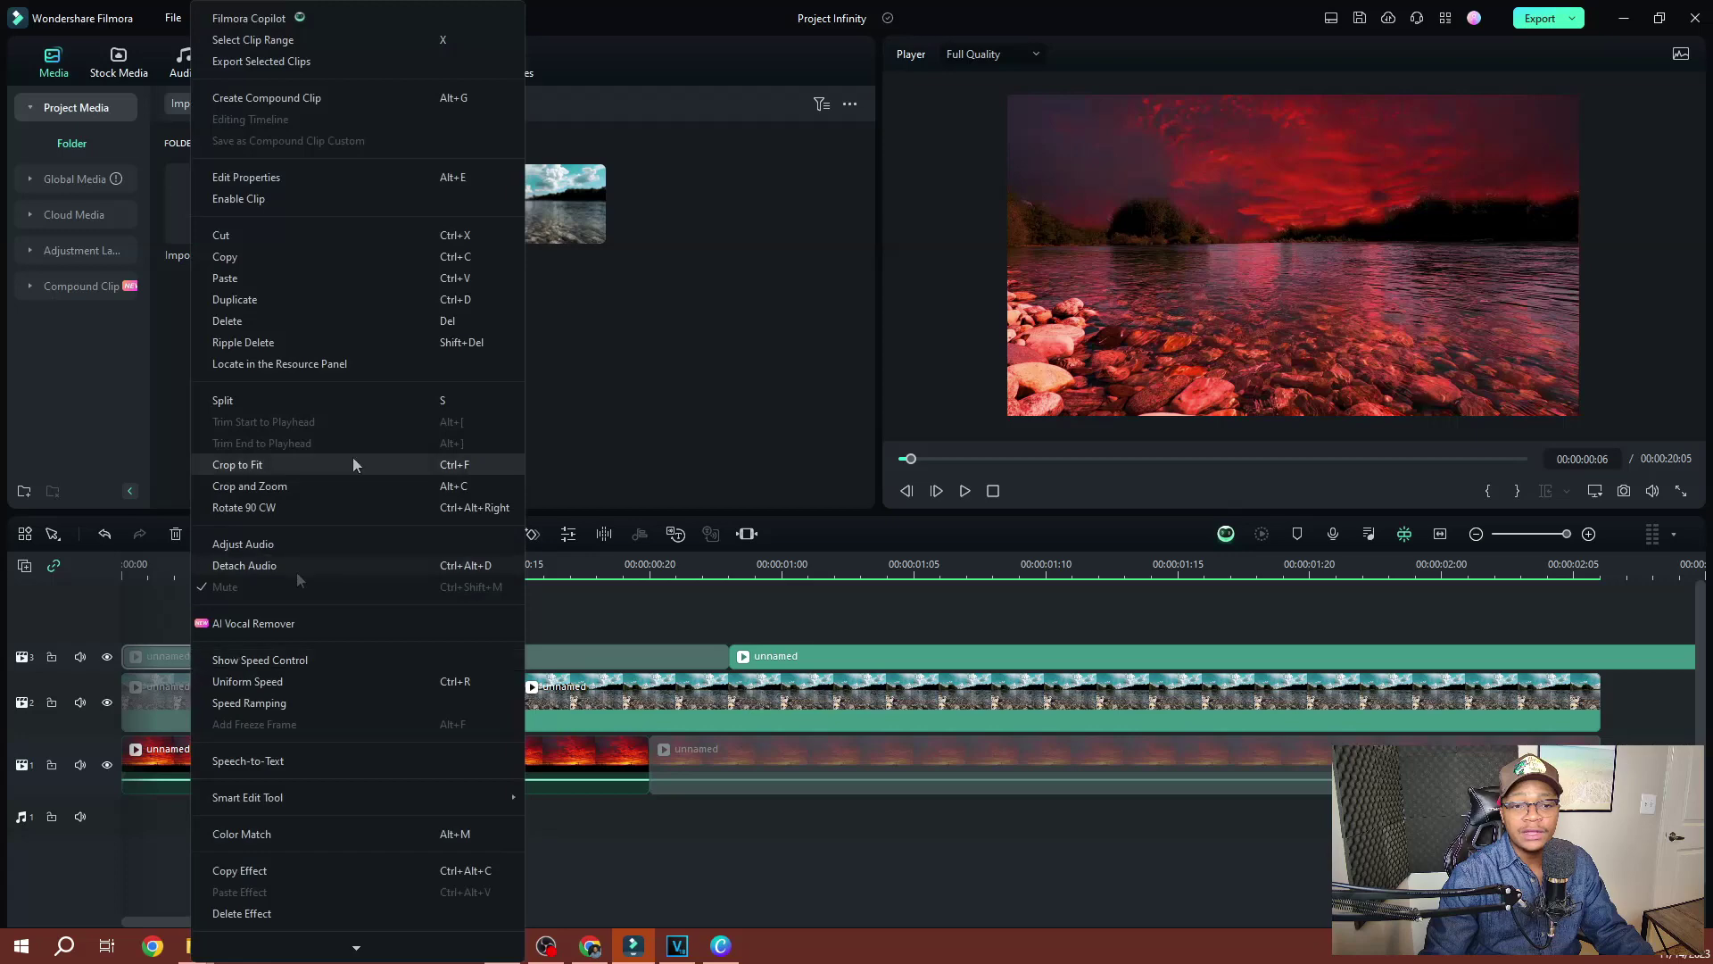
click(255, 200)
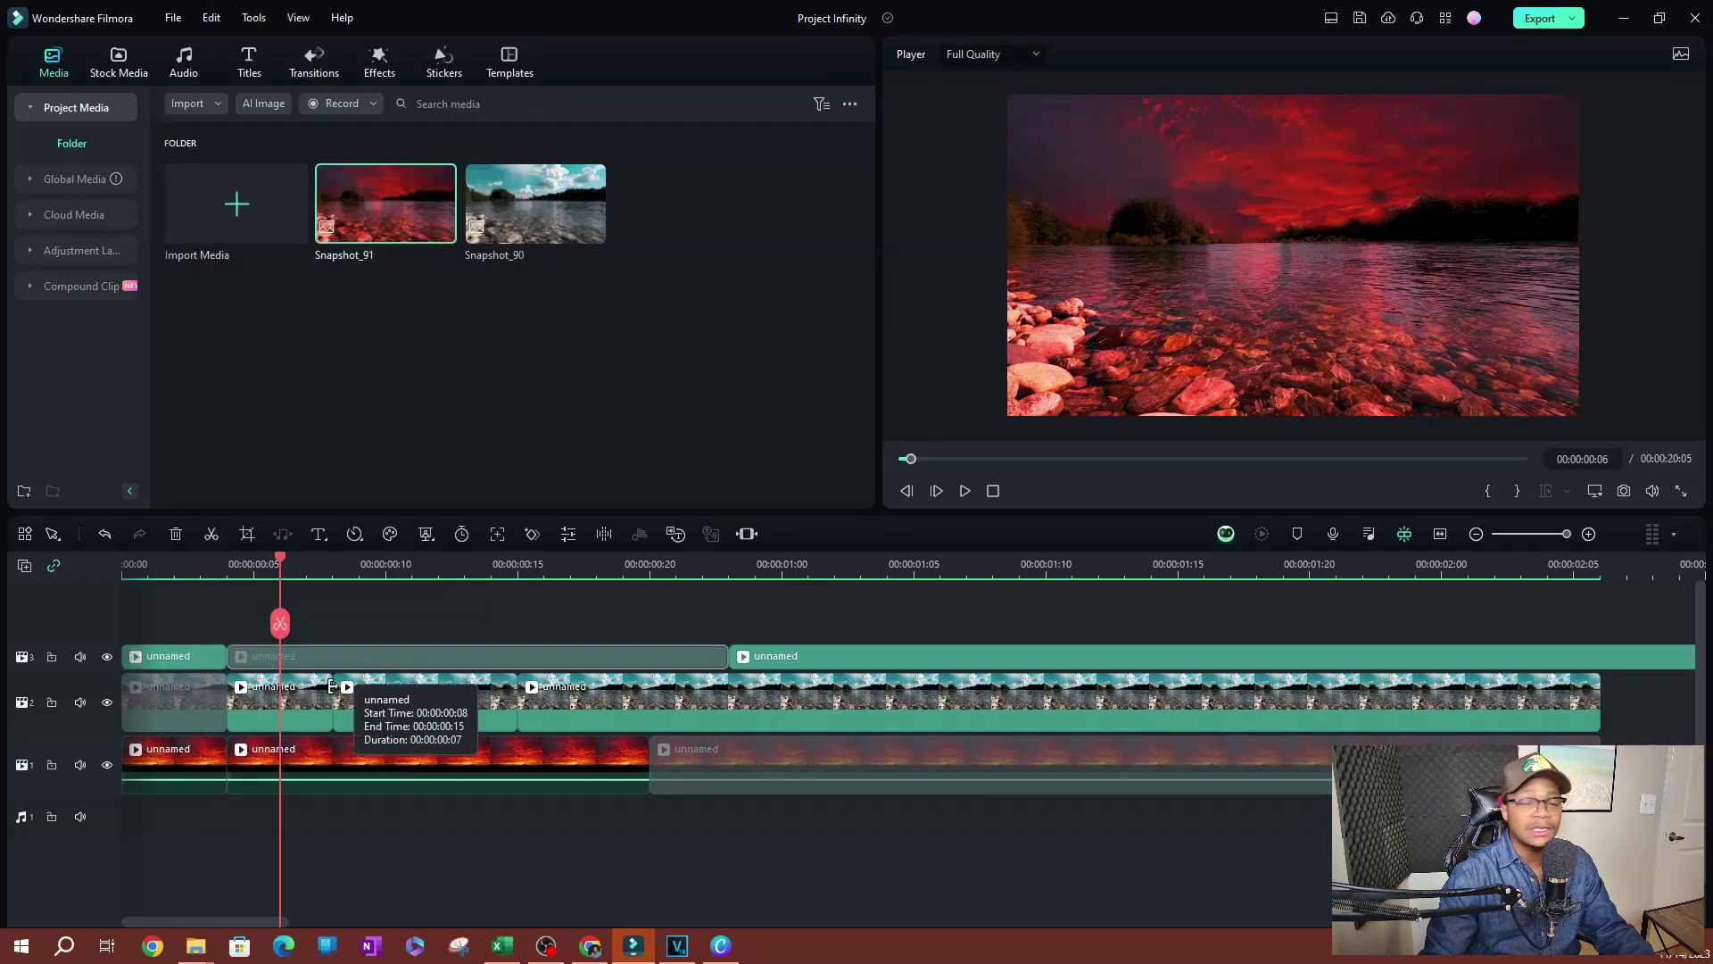
click(160, 702)
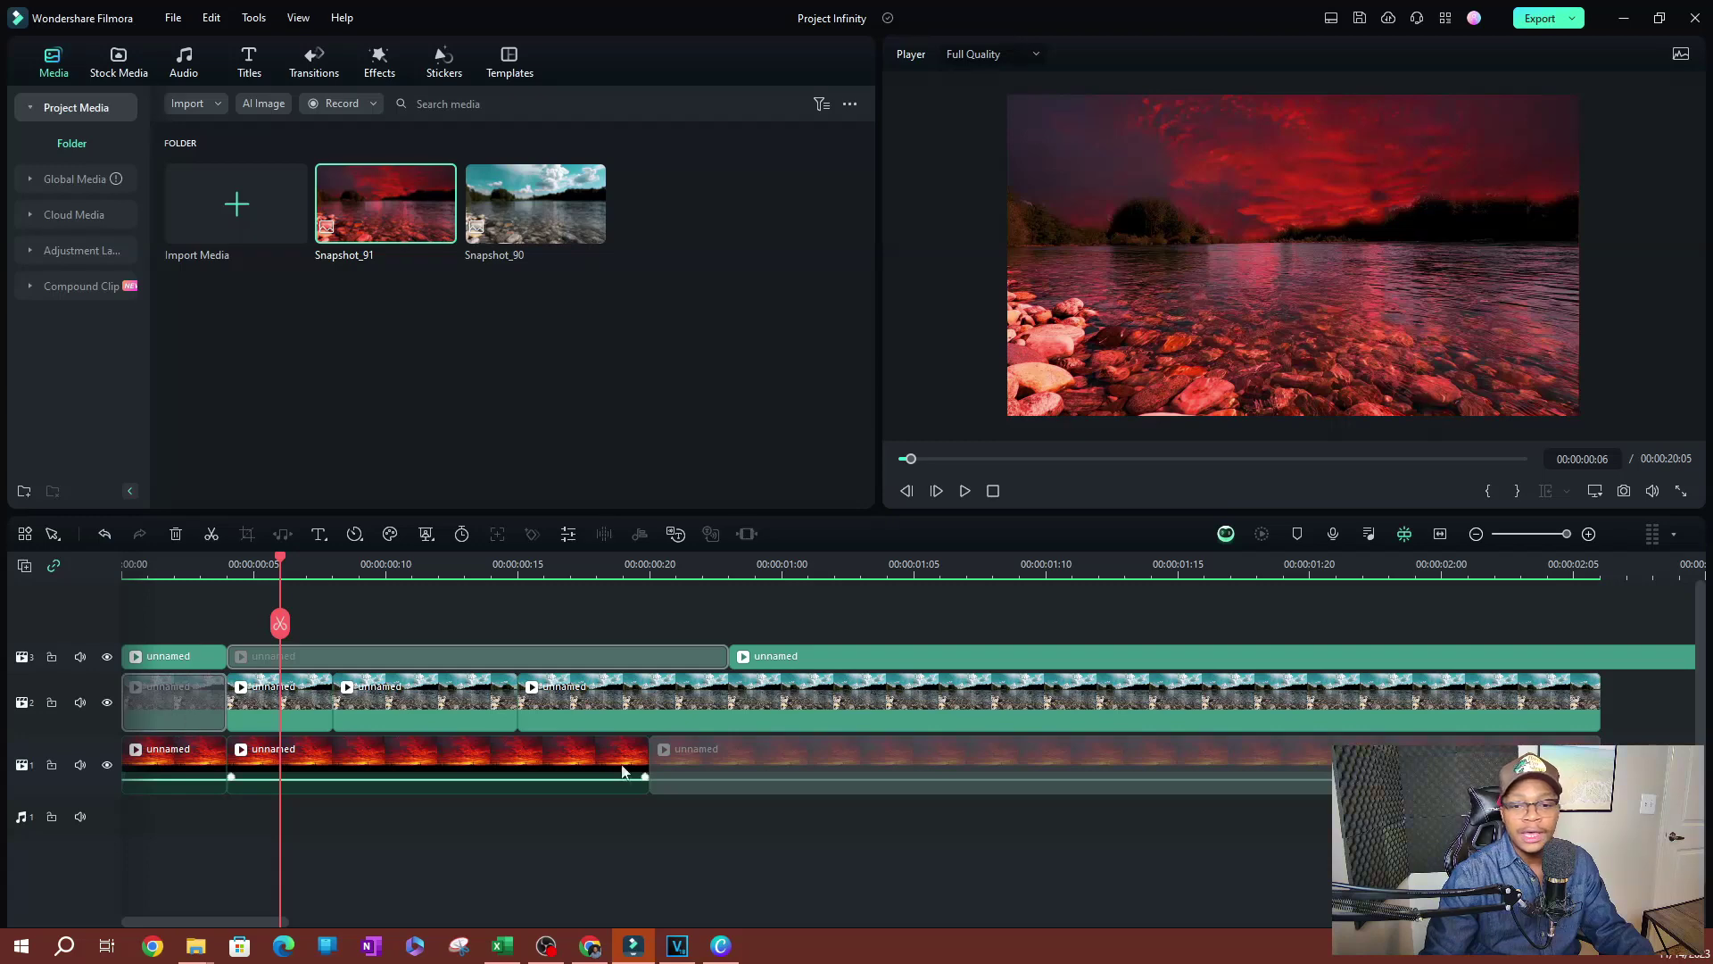
right_click(727, 756)
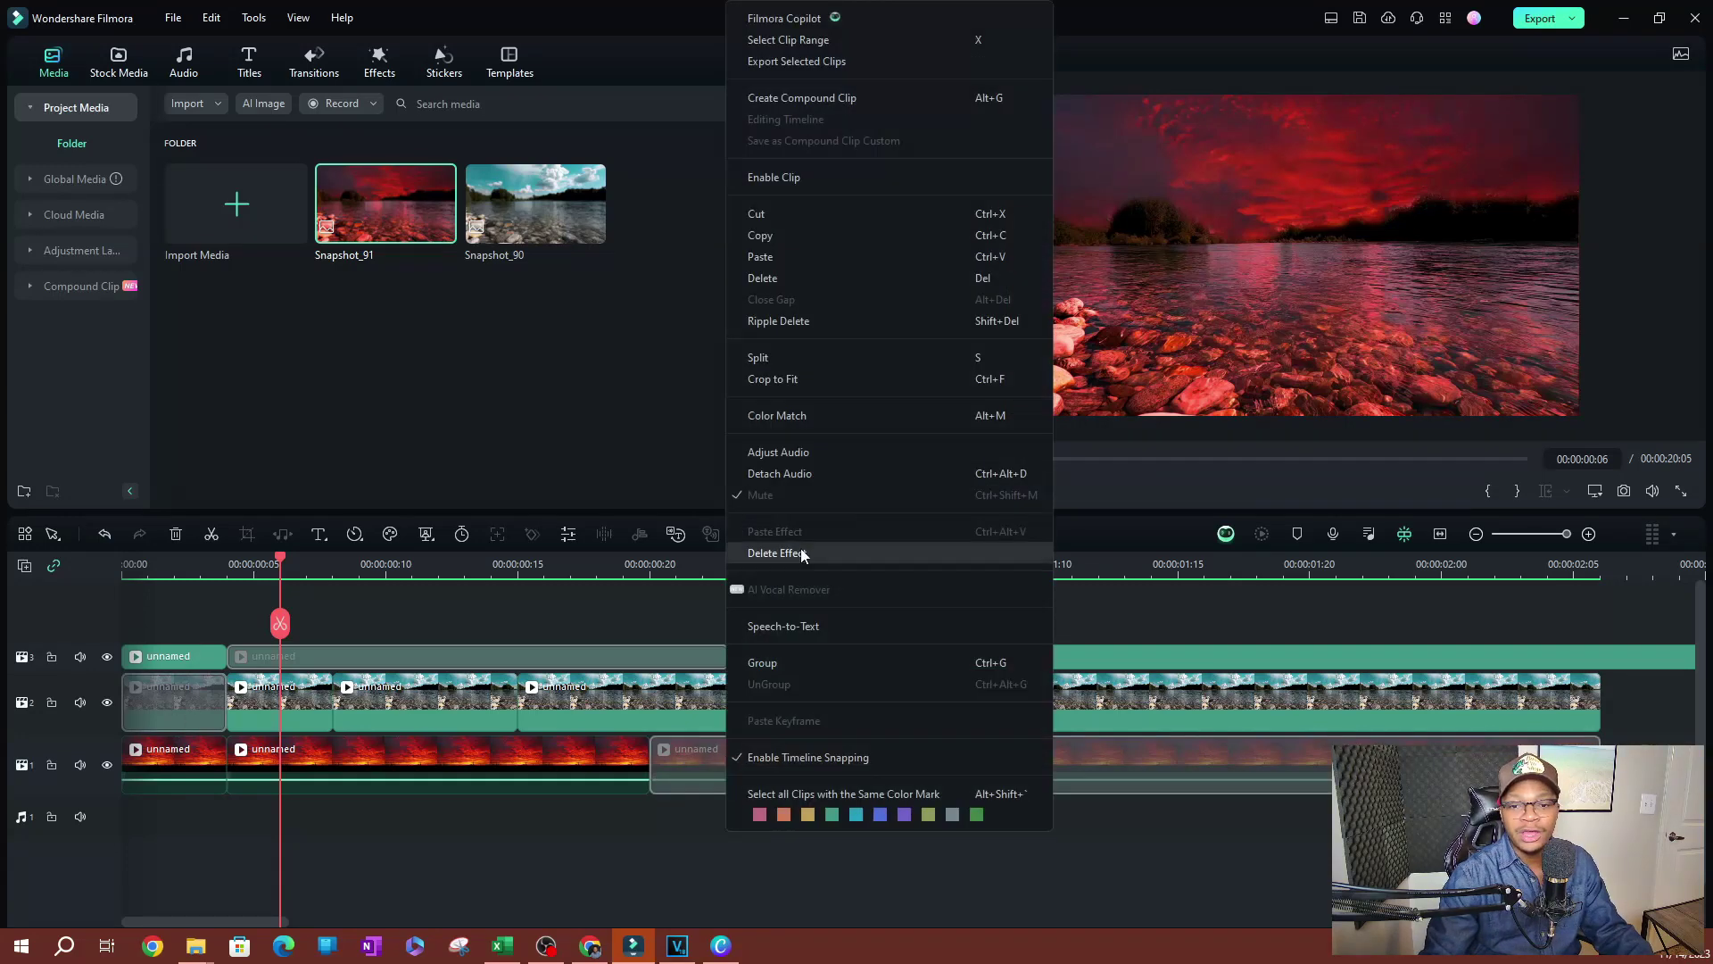
click(792, 179)
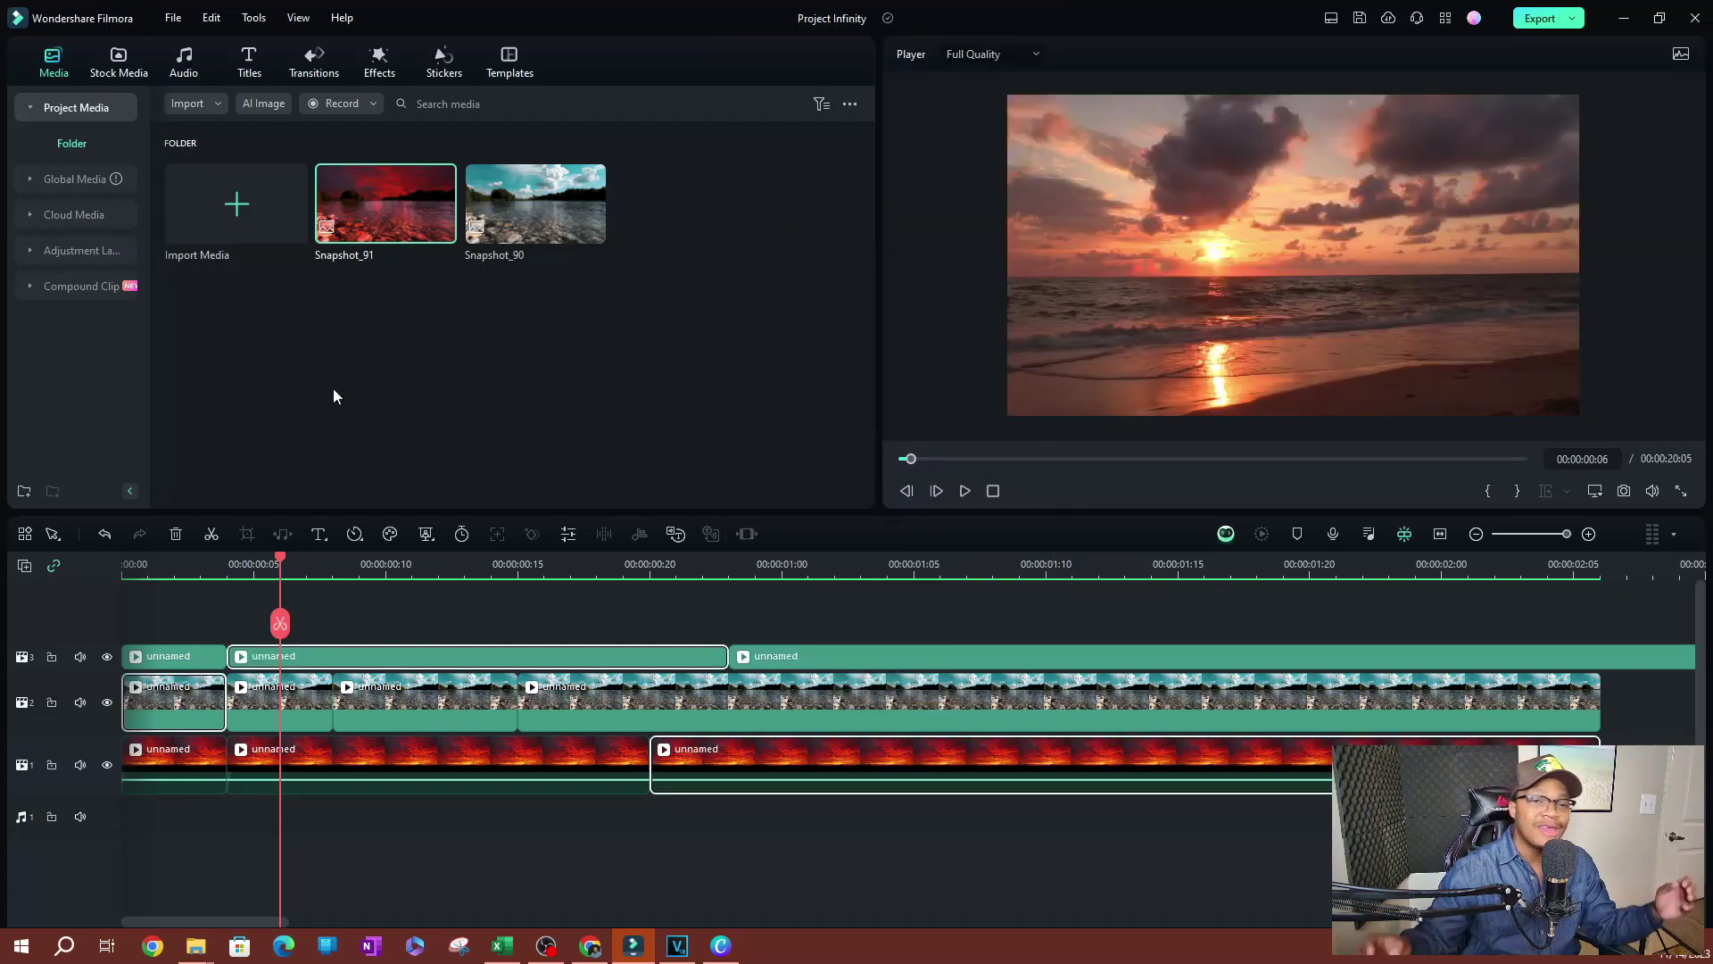